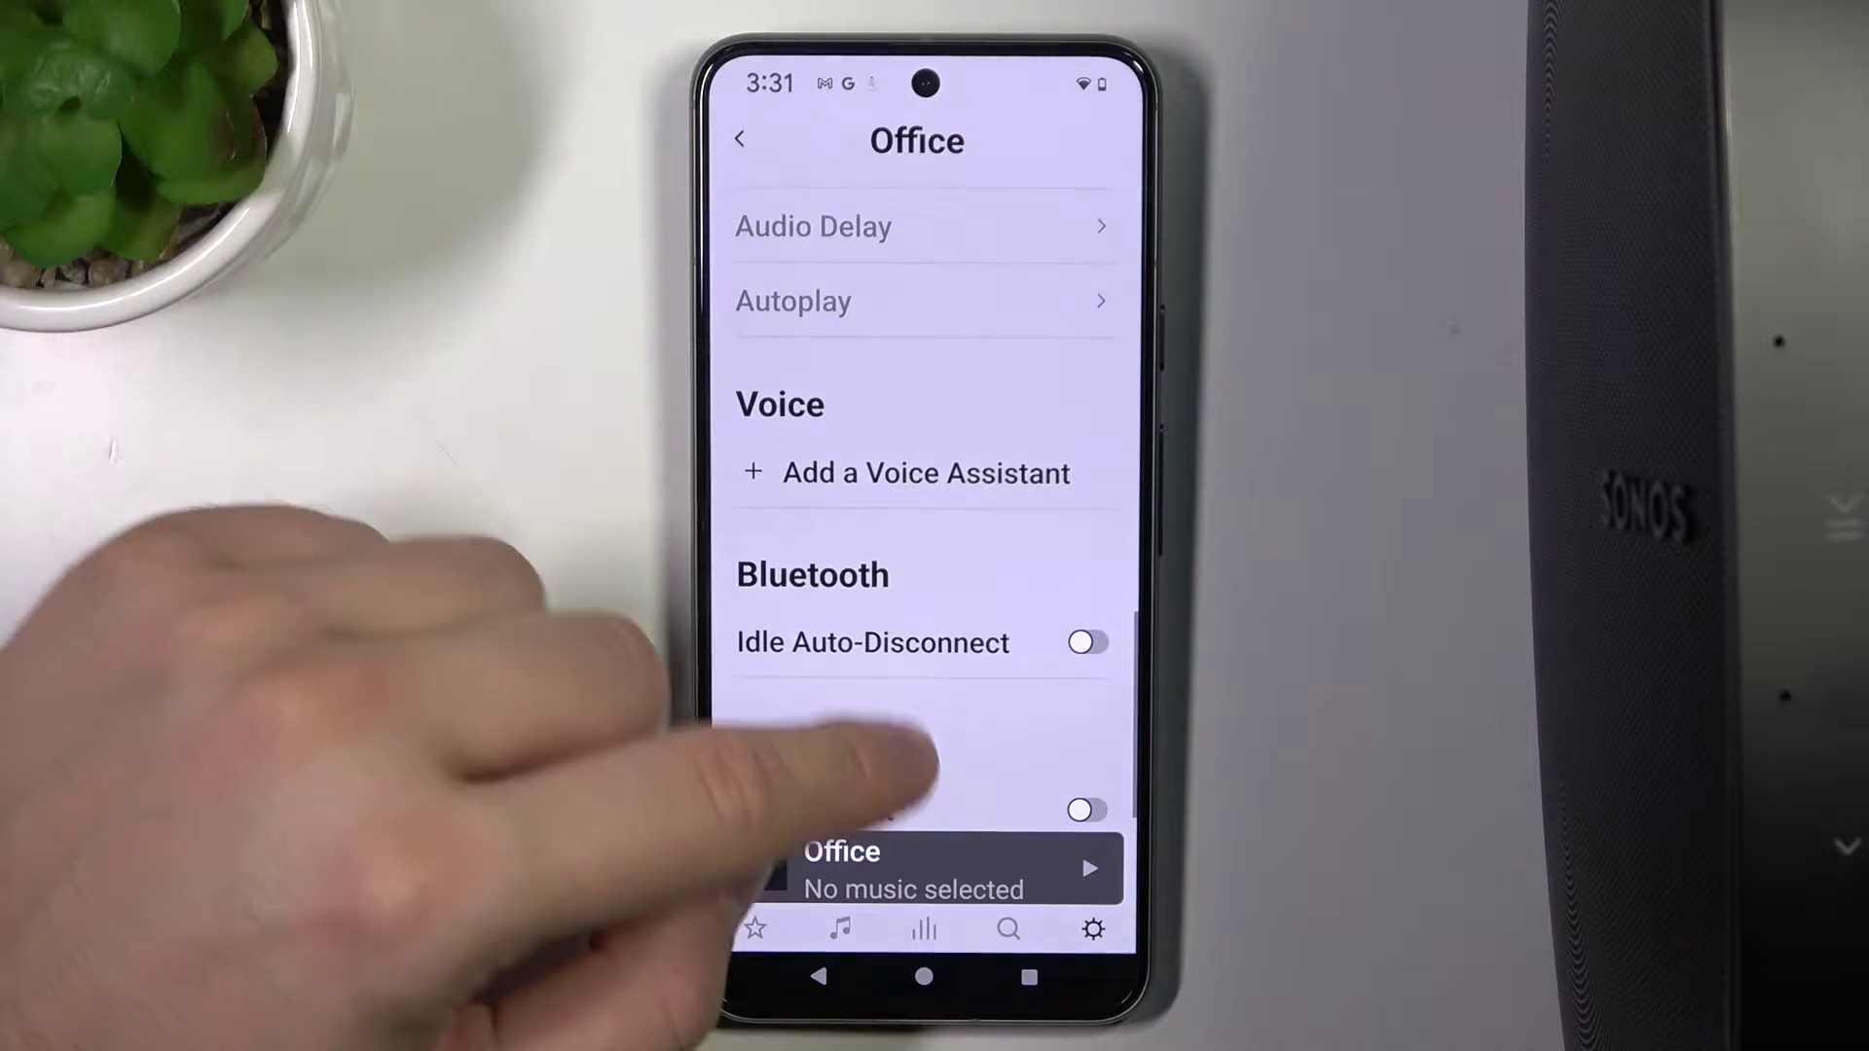
scroll(898, 658, down, 3)
scroll(921, 526, up, 3)
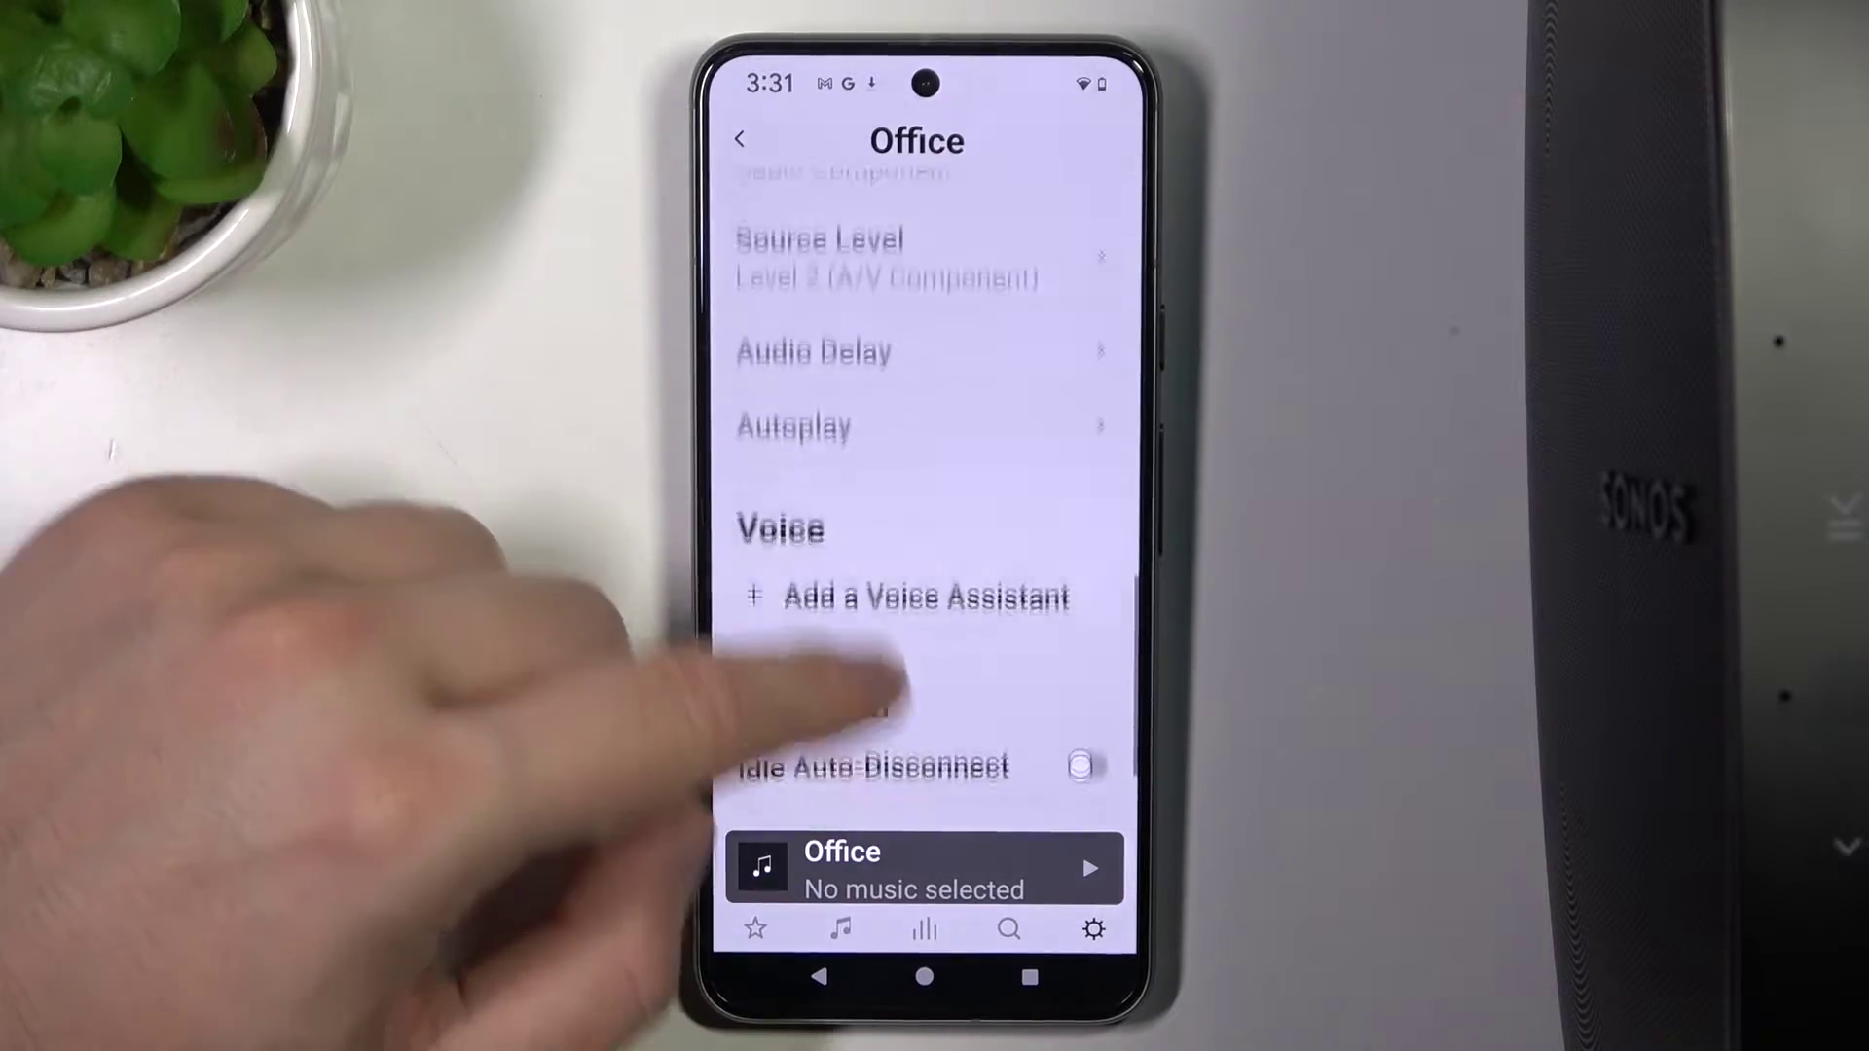
scroll(759, 467, down, 1)
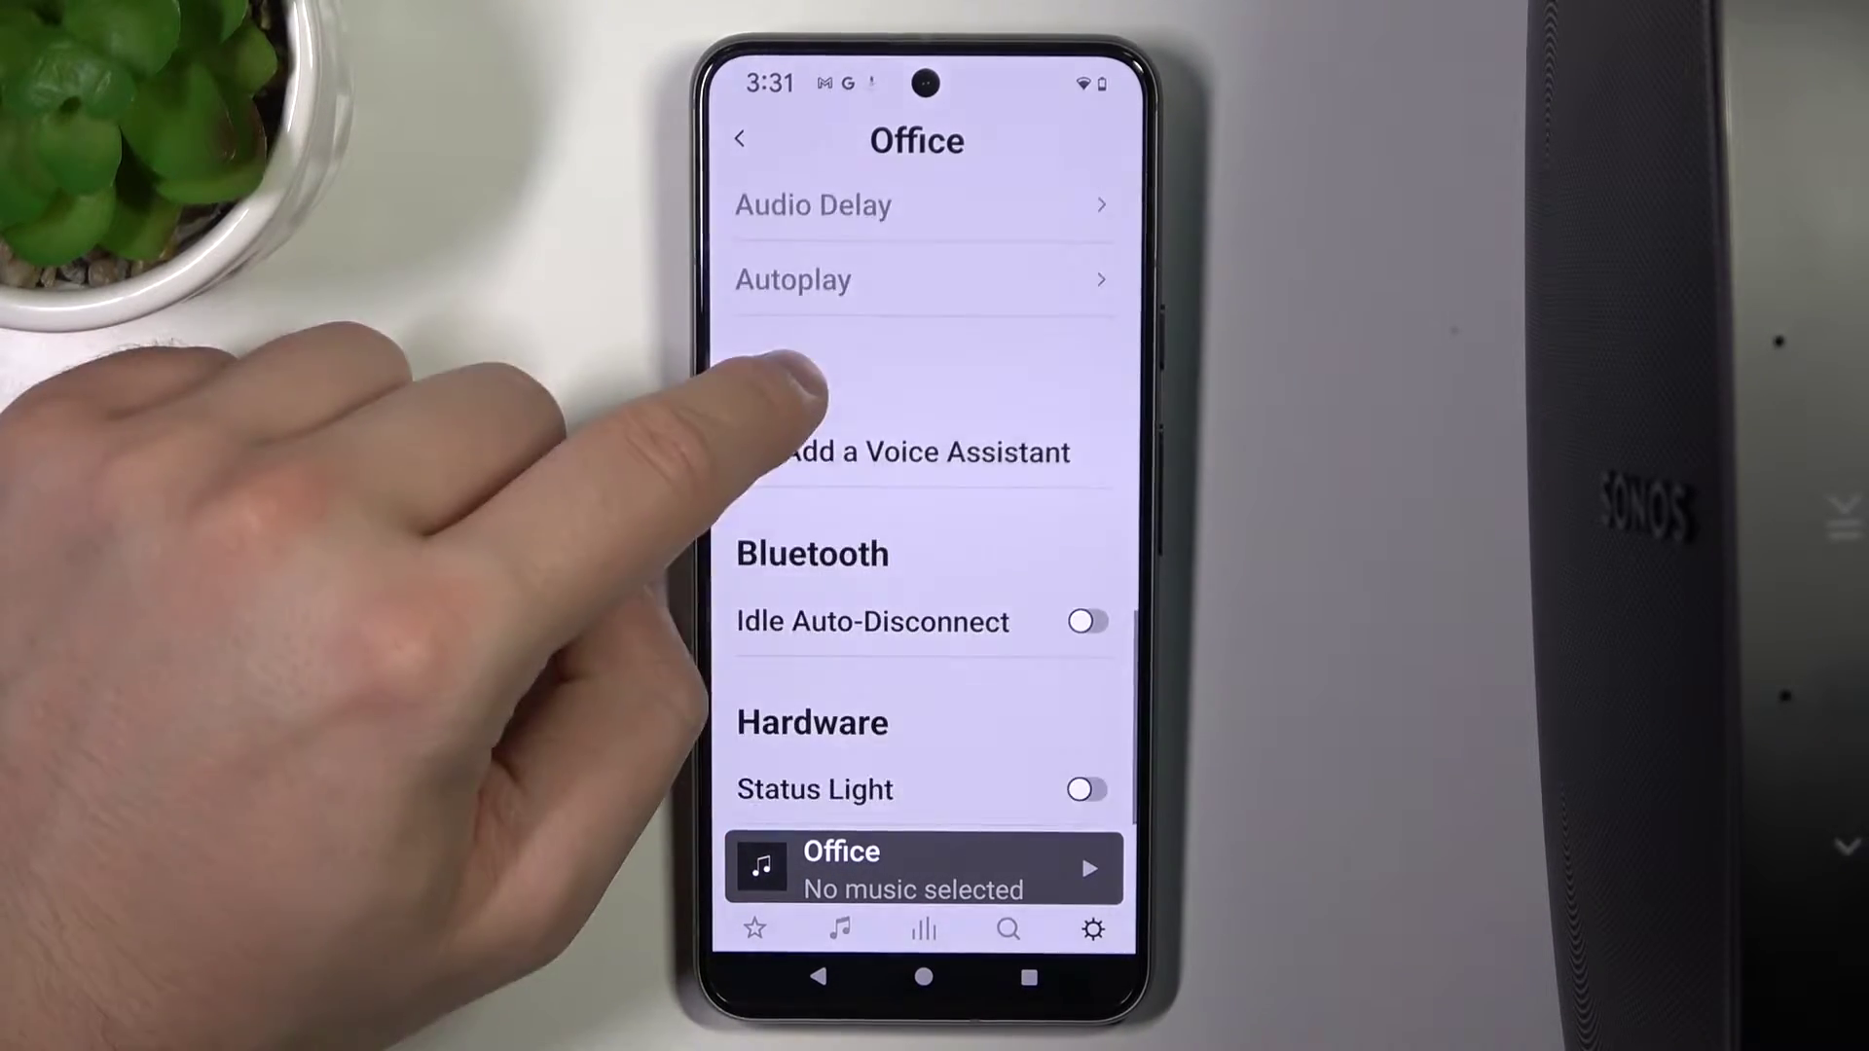
Step: Add Sonos Voice Control as the voice assistant for the Office Era 300 and begin its setup
click(861, 436)
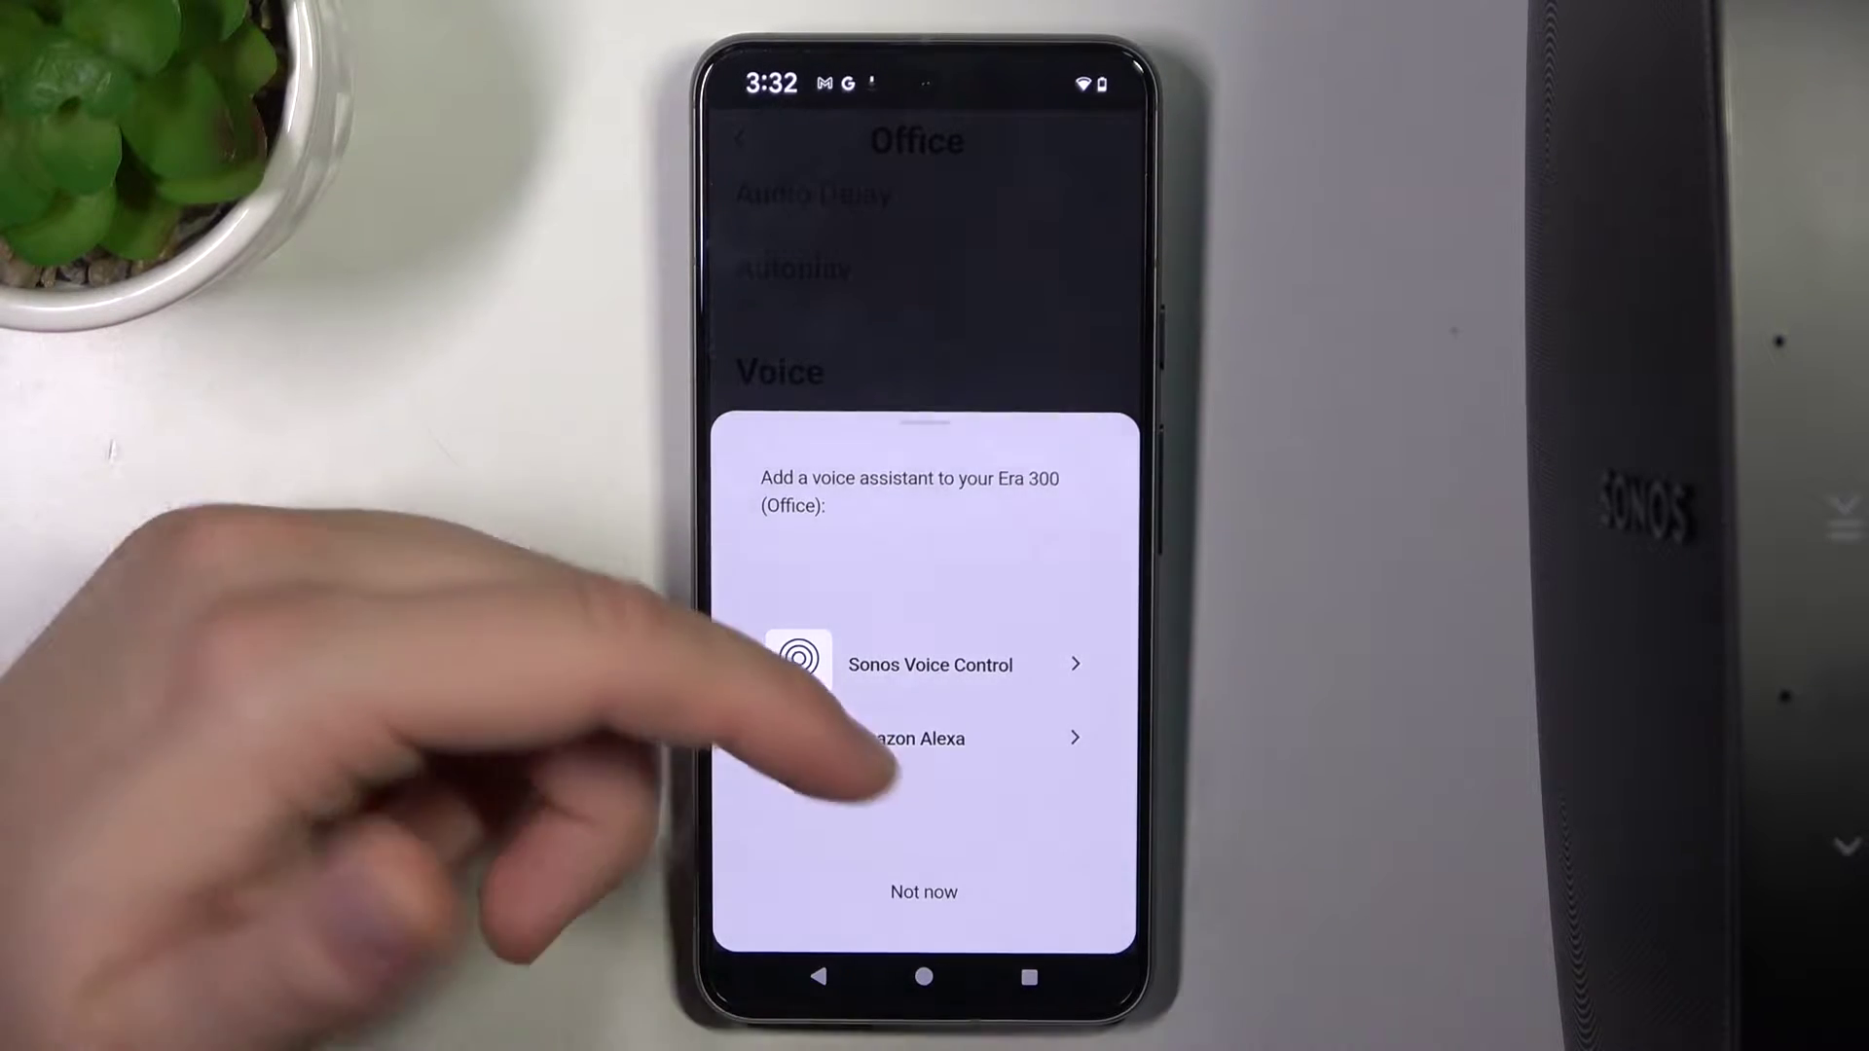
click(905, 665)
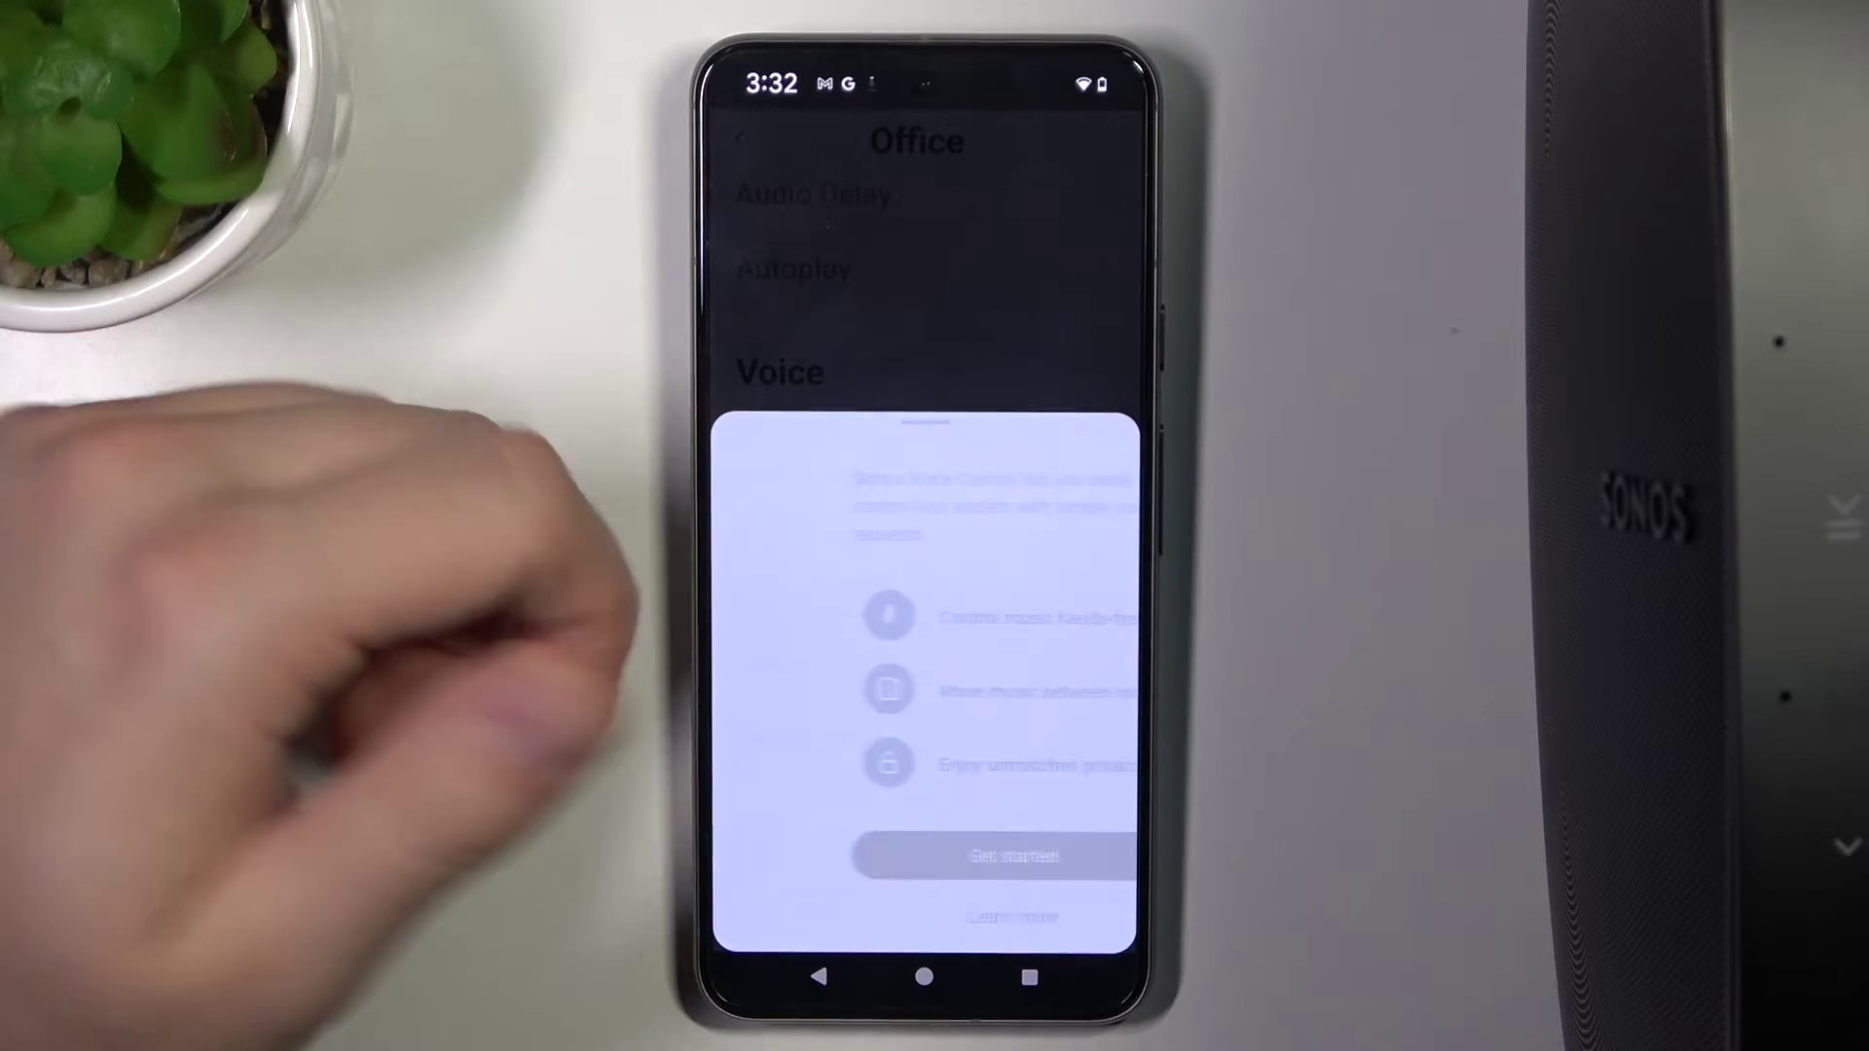
click(819, 856)
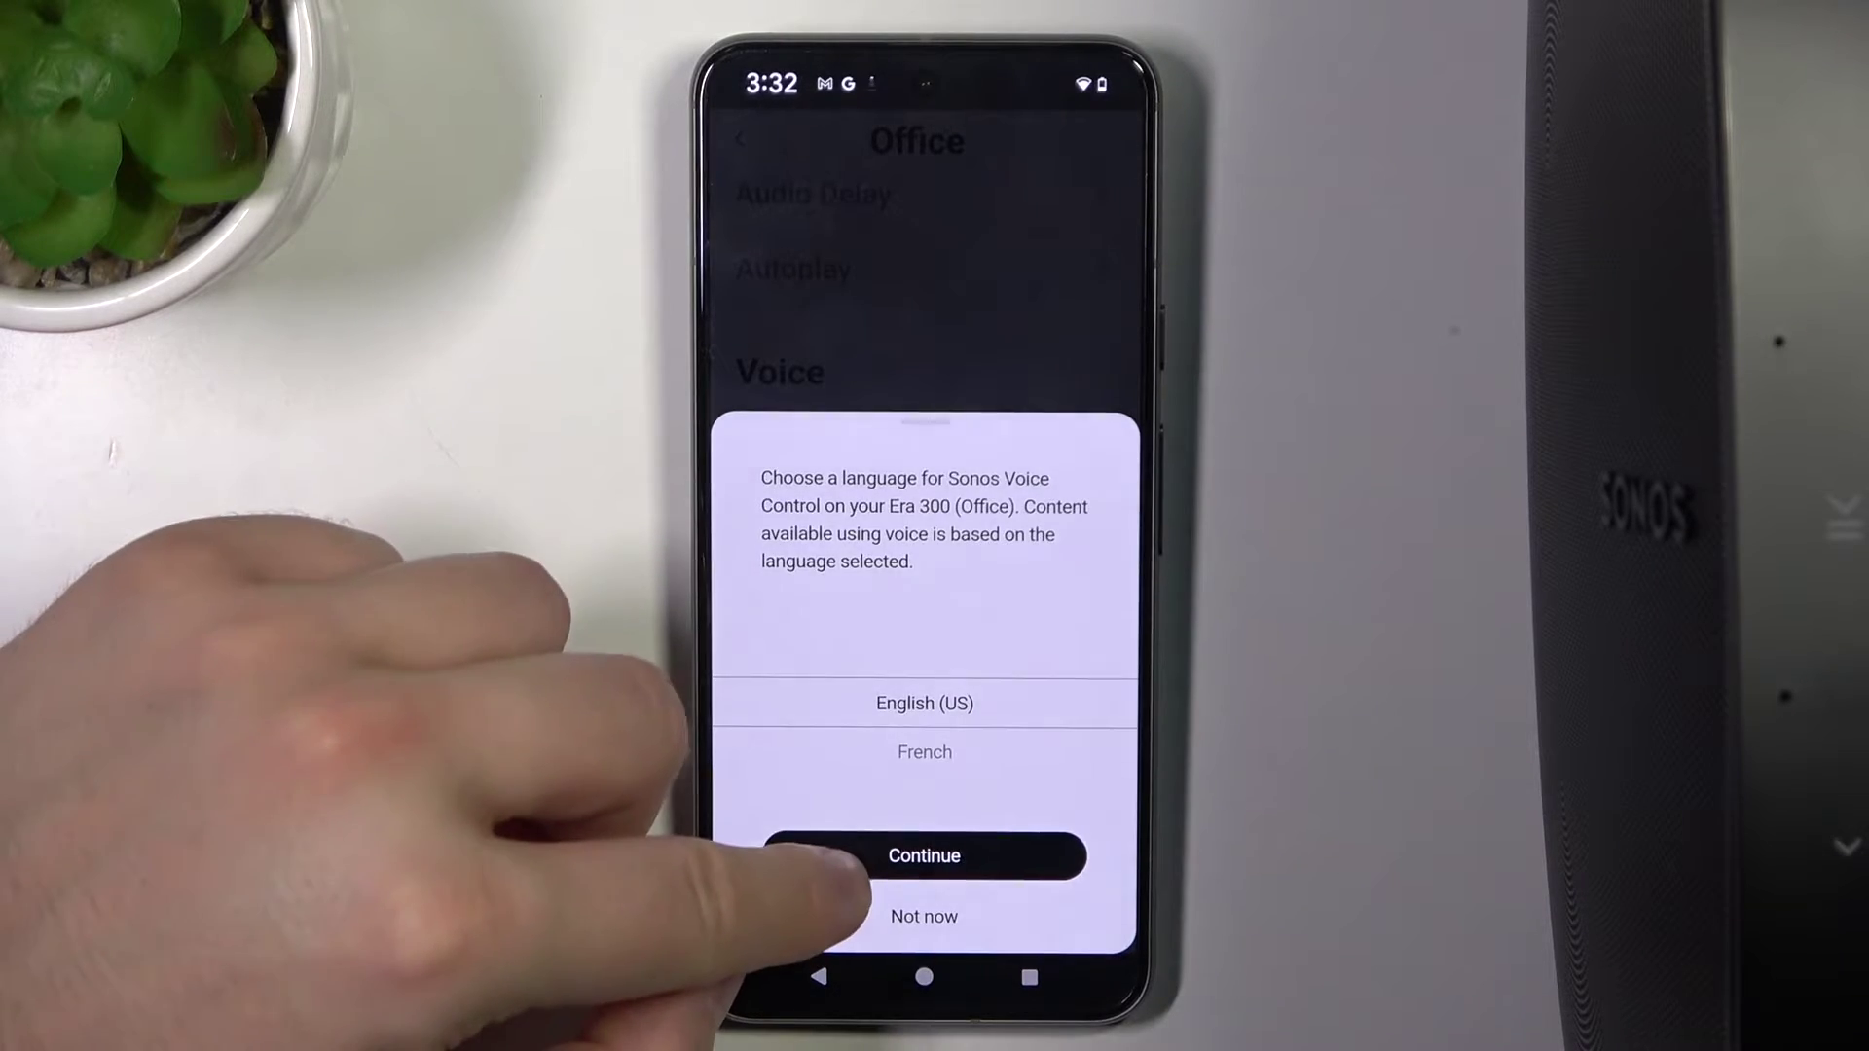
Step: Confirm English (US) as the voice language and accept the Sonos Voice Control Terms of Use
click(847, 857)
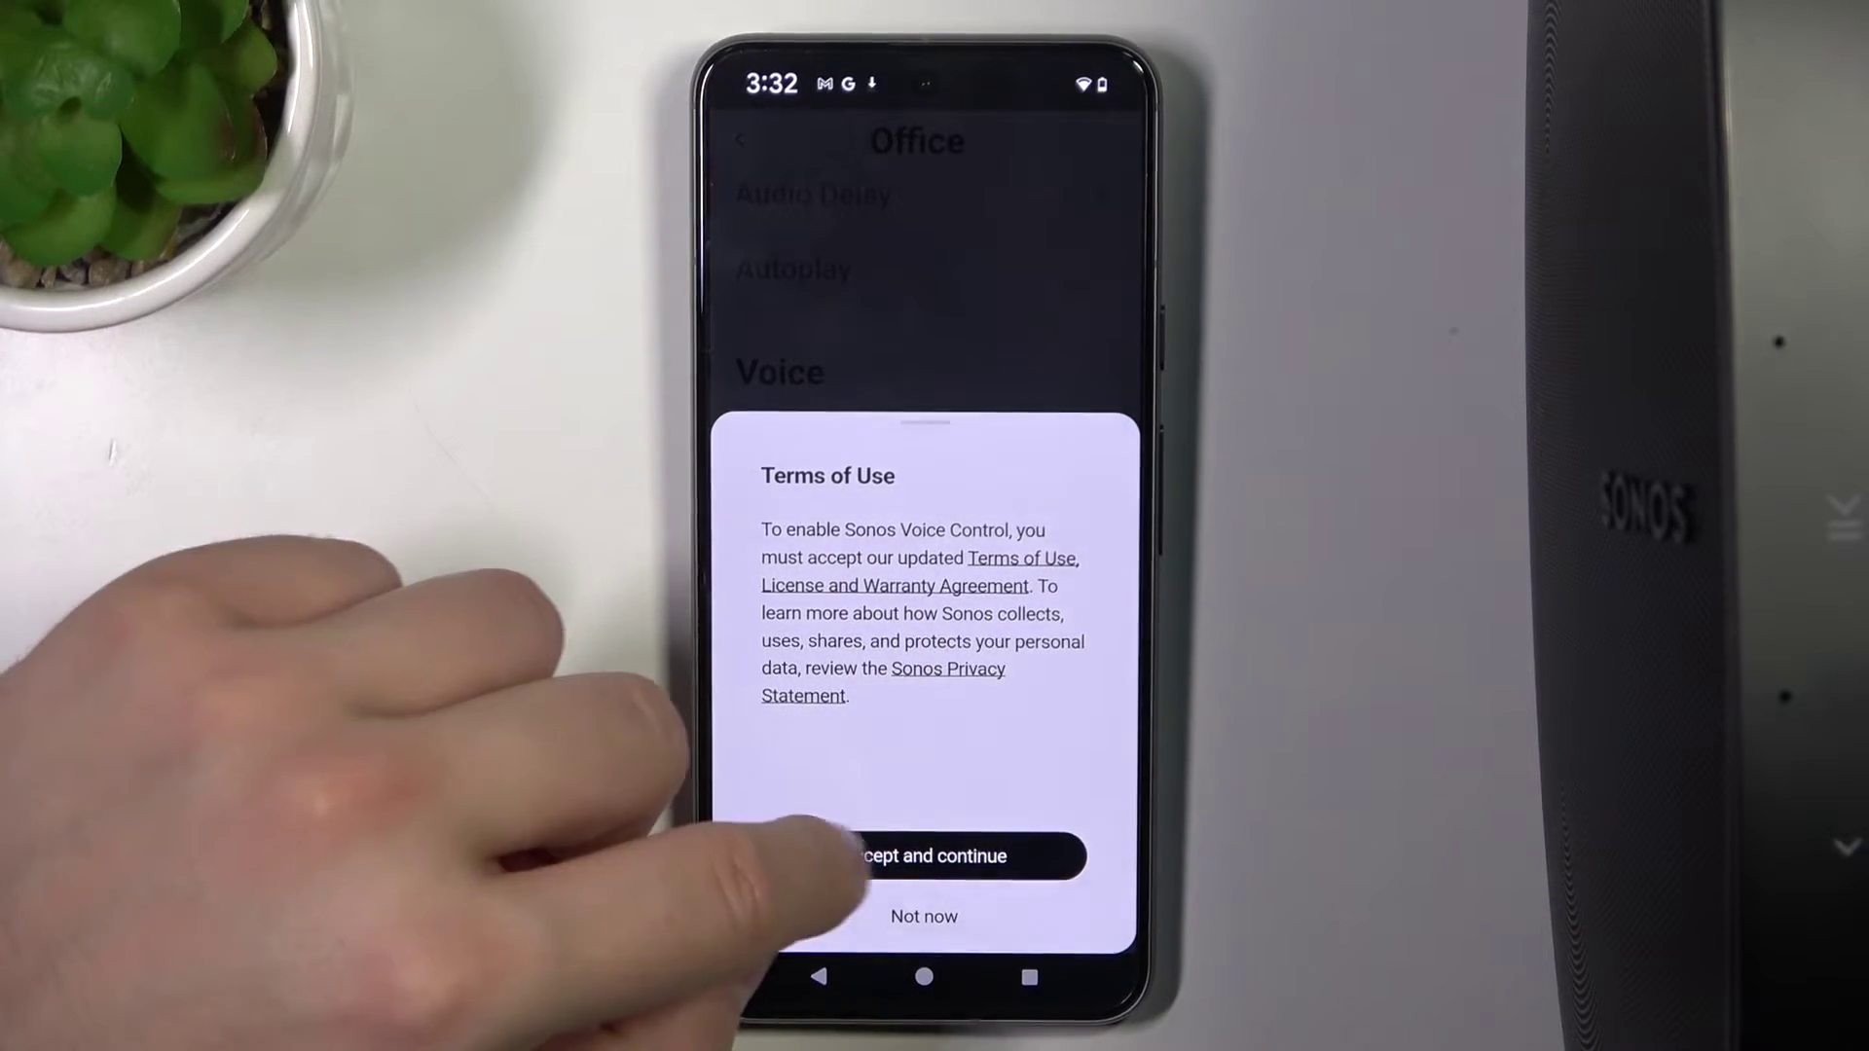
click(869, 858)
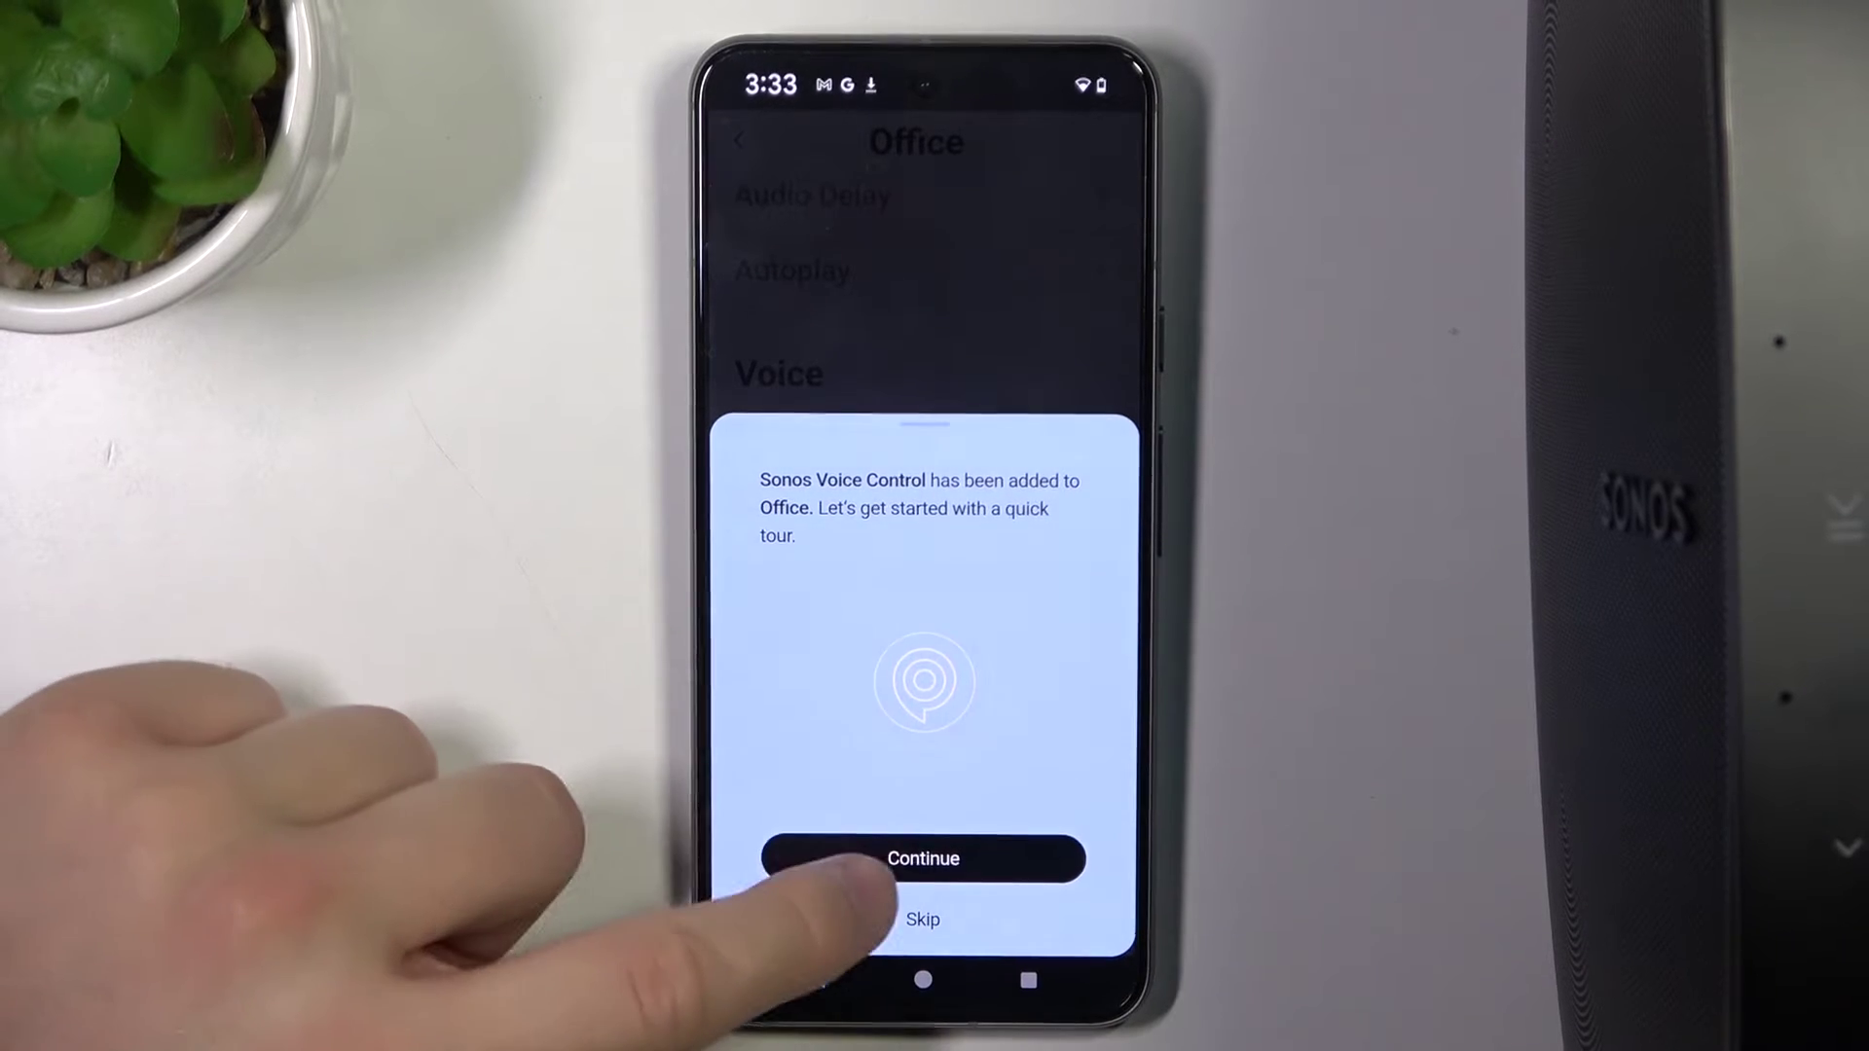
Step: Skip the Sonos Voice Control quick tour and return to the Office room settings
click(924, 856)
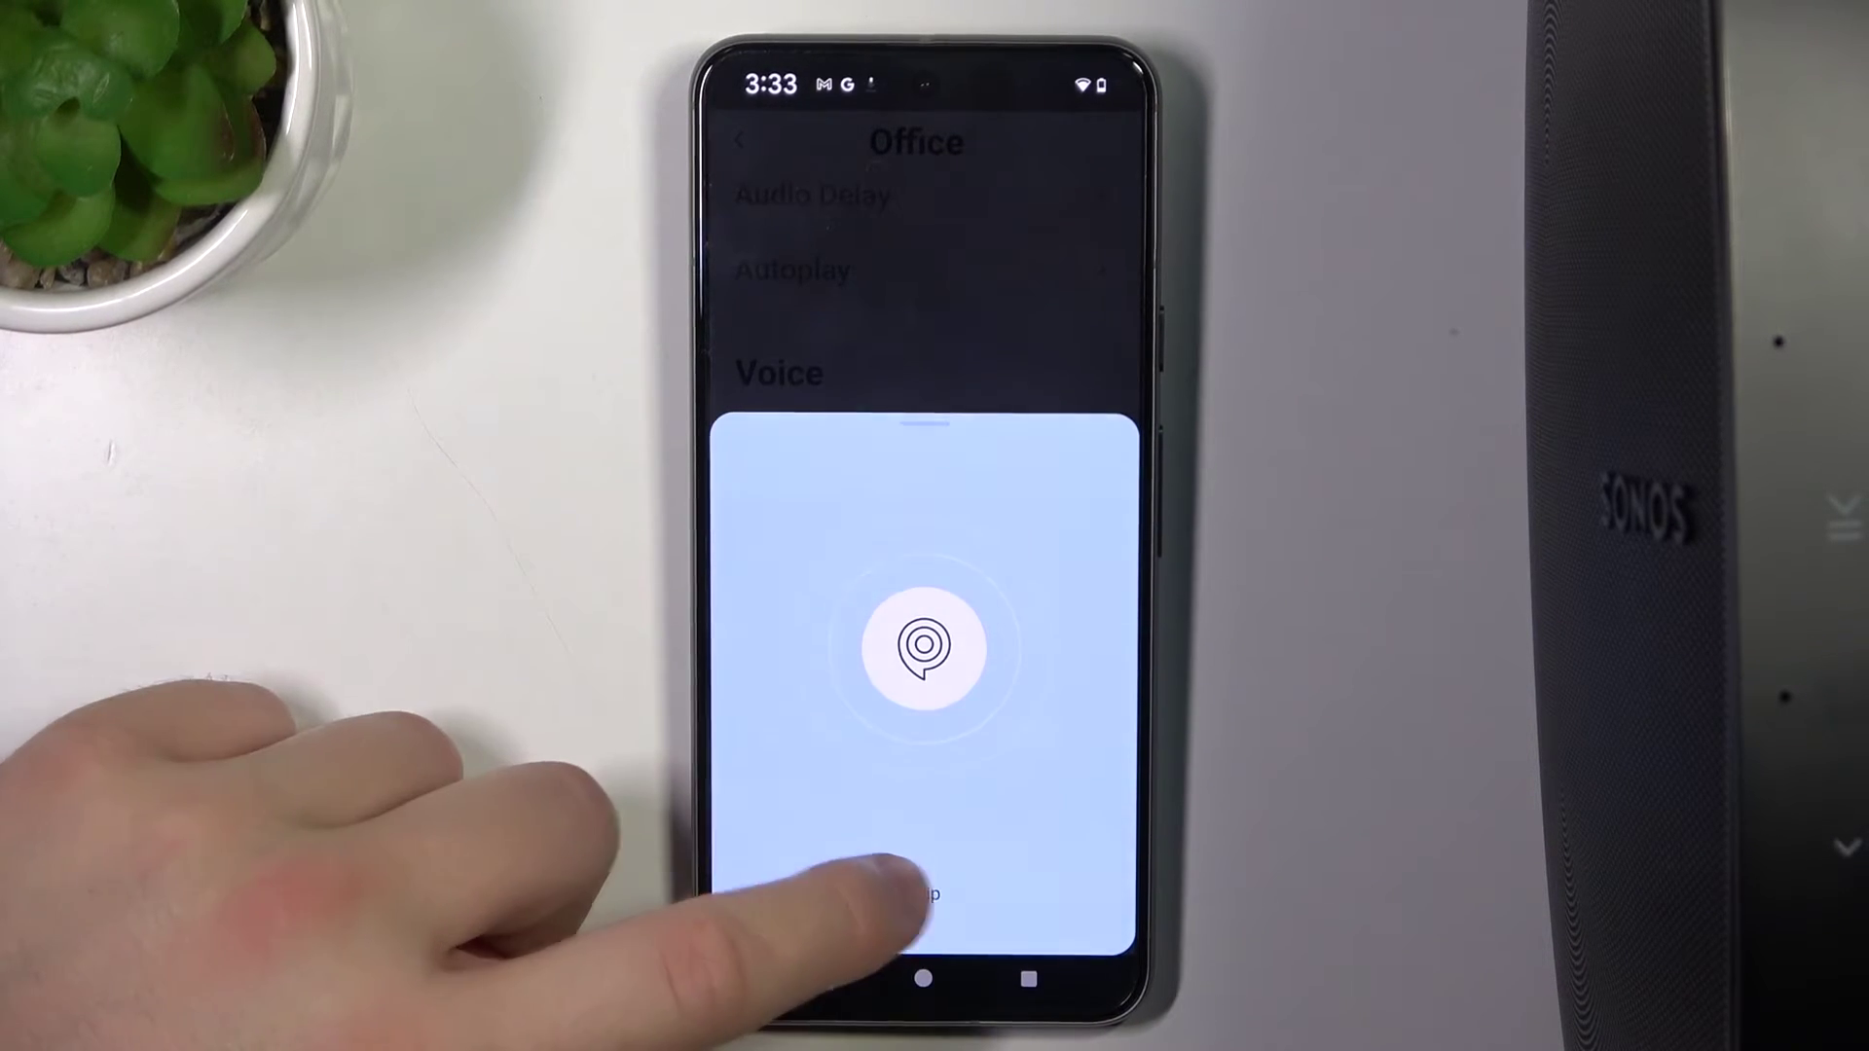
click(923, 892)
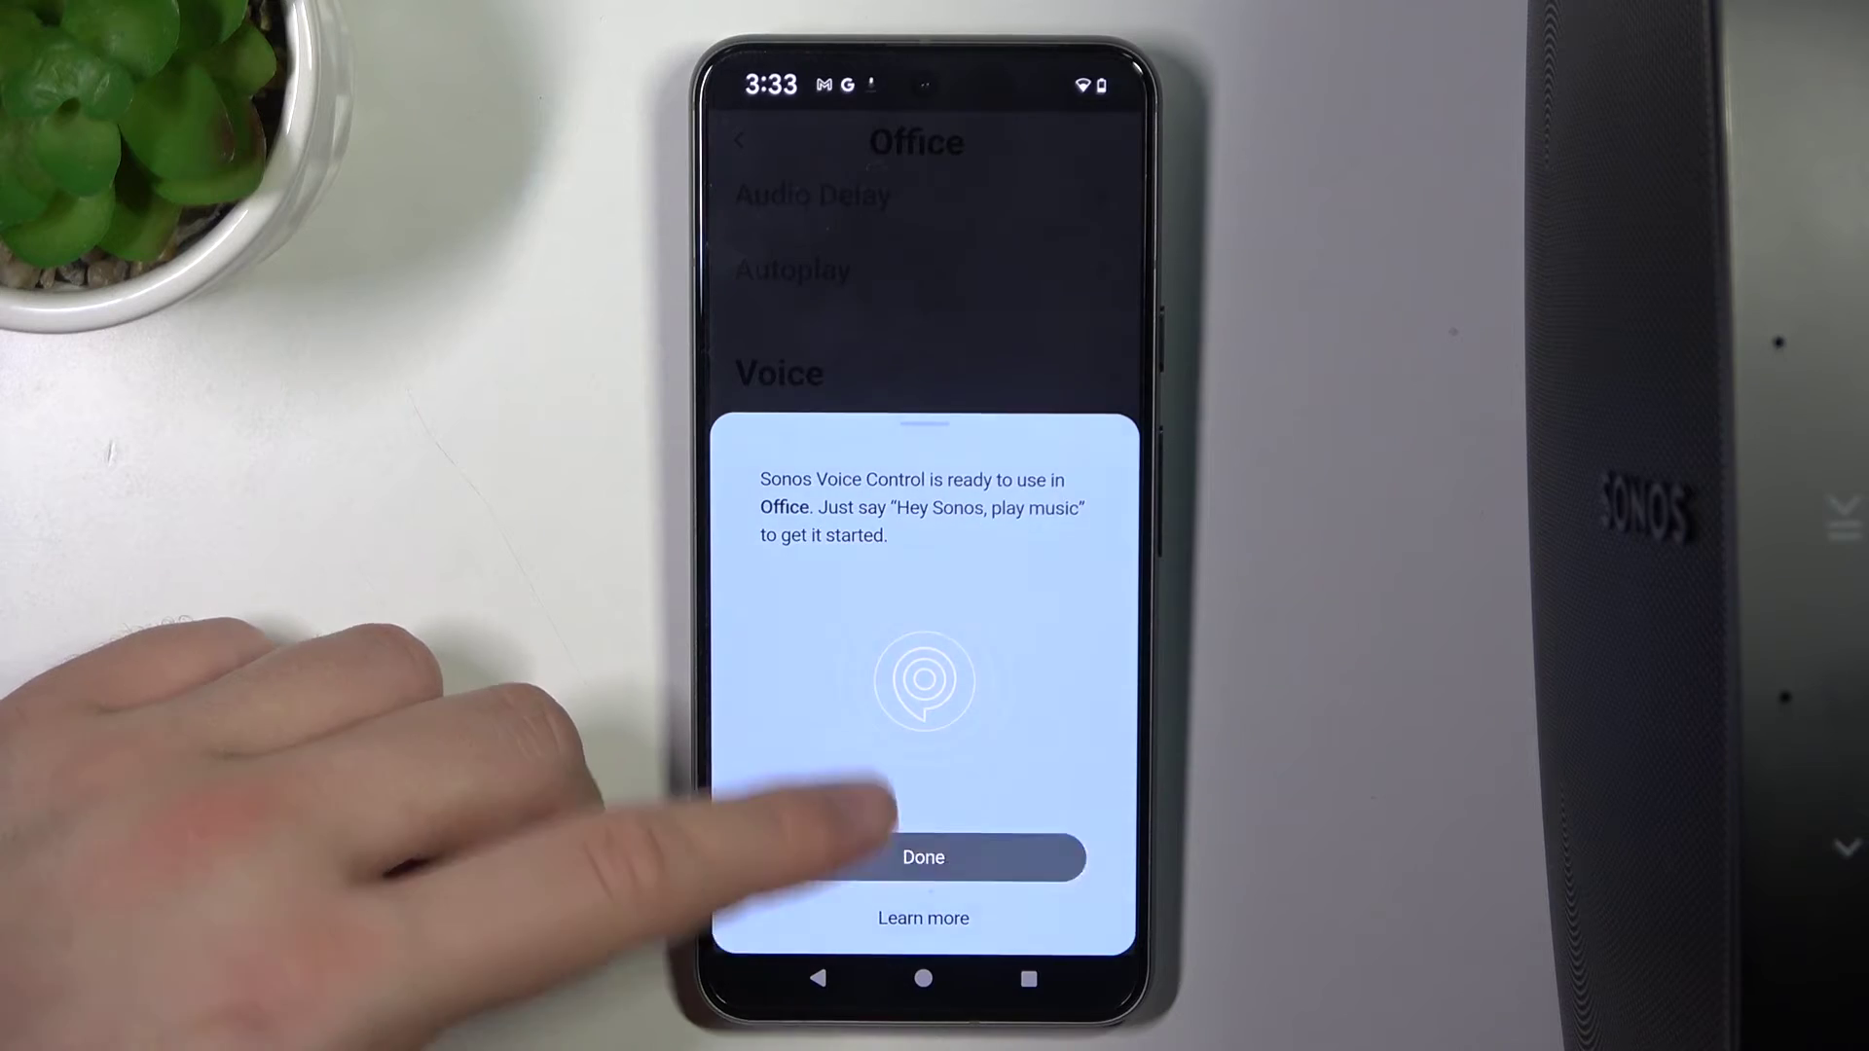
click(883, 847)
scroll(920, 584, down, 1)
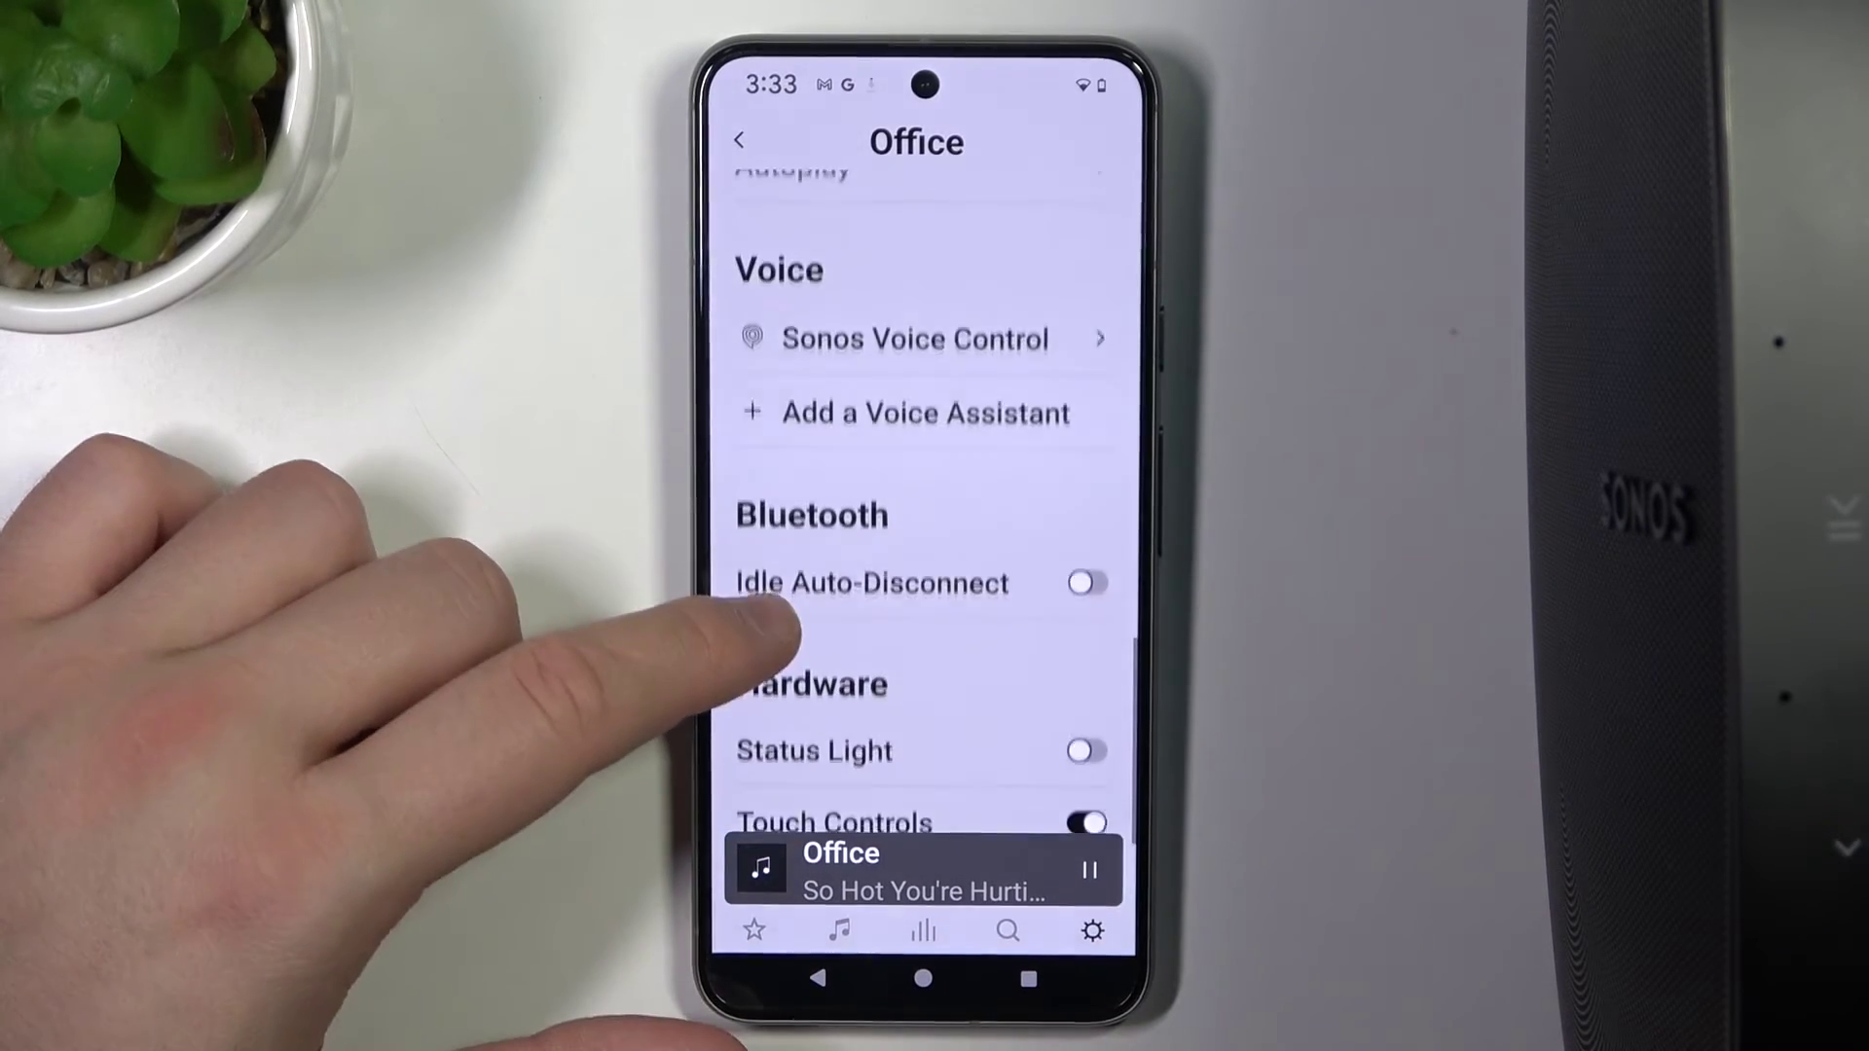
scroll(790, 621, down, 1)
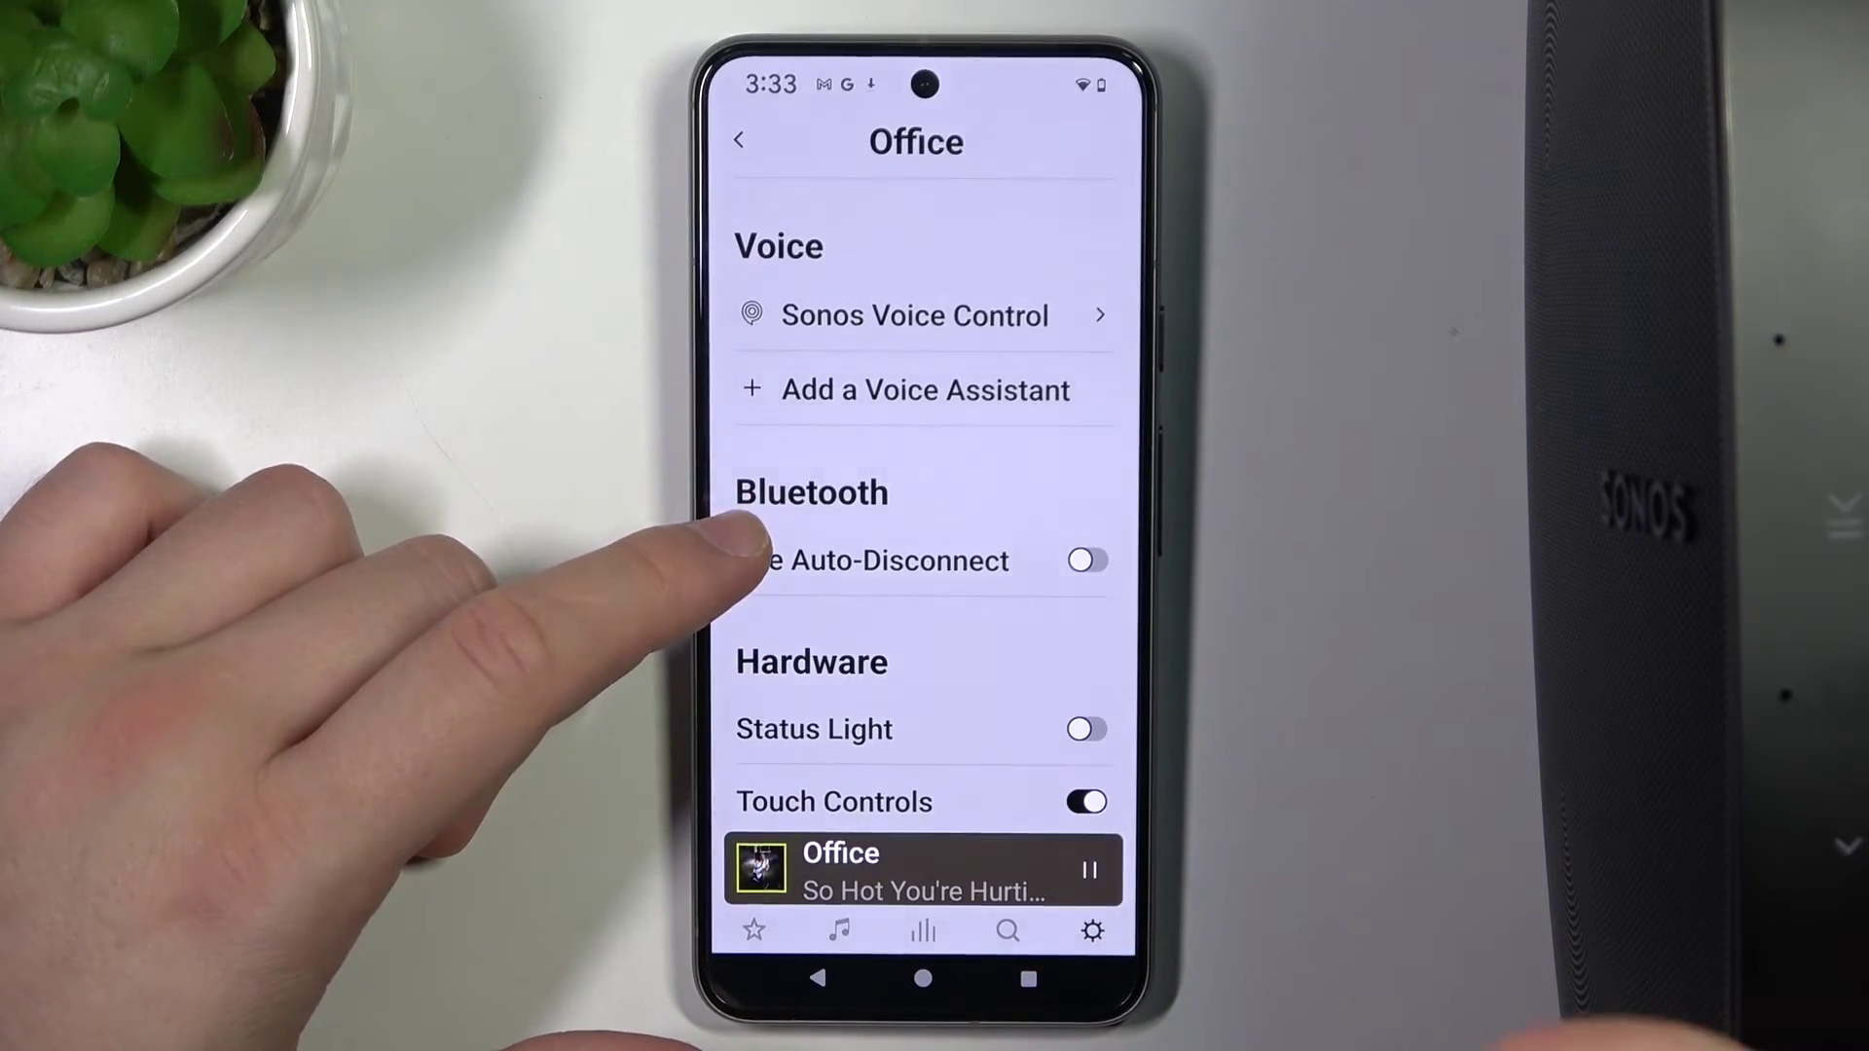